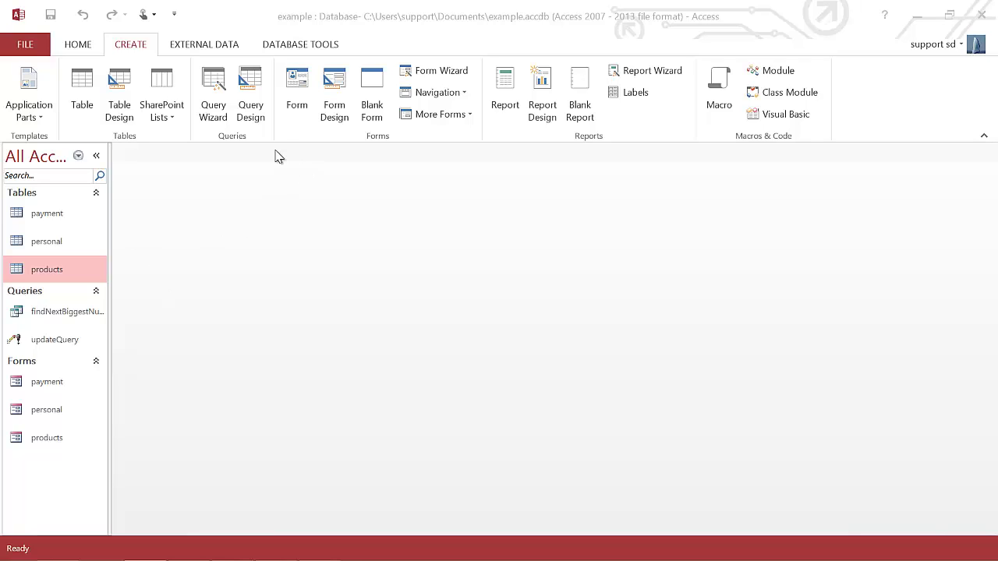
Create a new design-view query with the payment, personal and products tables, arranging payment between the other two
click(251, 97)
drag(492, 338, 477, 205)
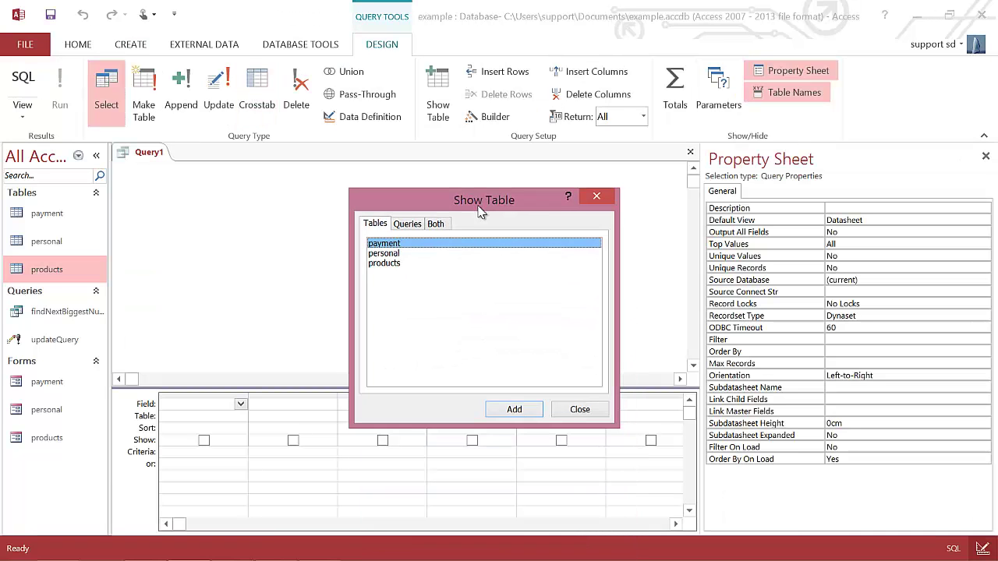
double_click(394, 245)
double_click(392, 254)
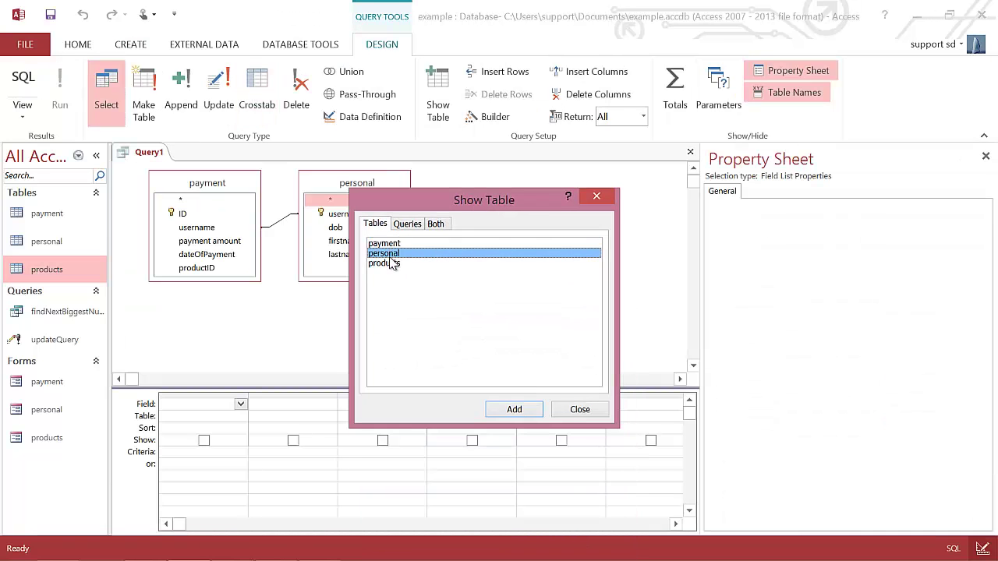
double_click(386, 265)
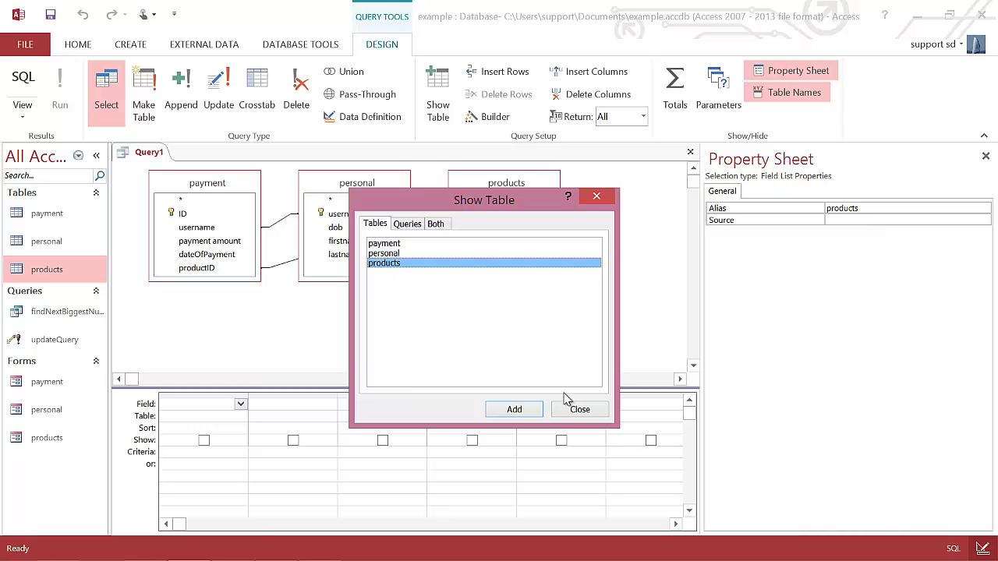
click(577, 409)
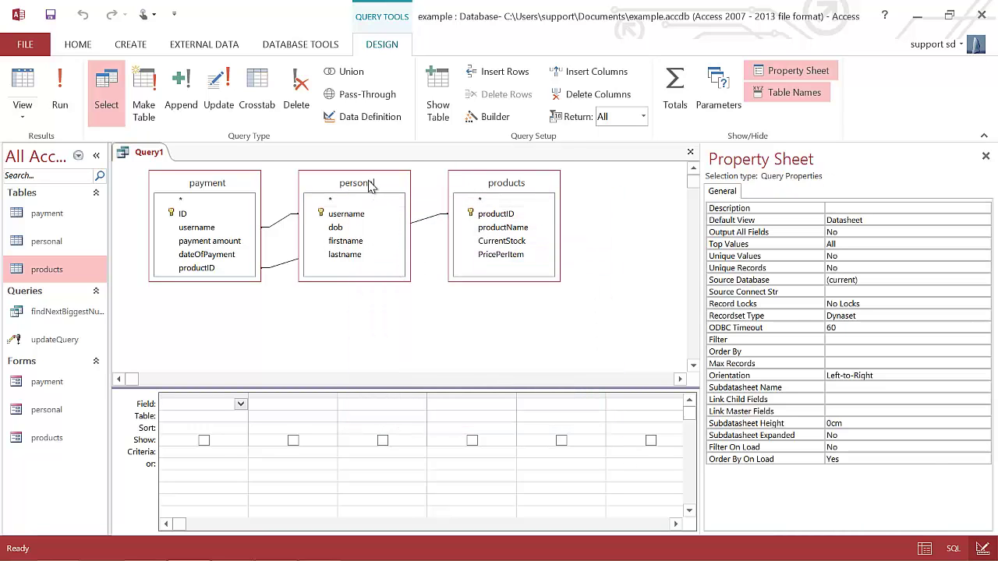
drag(361, 185, 389, 195)
click(390, 329)
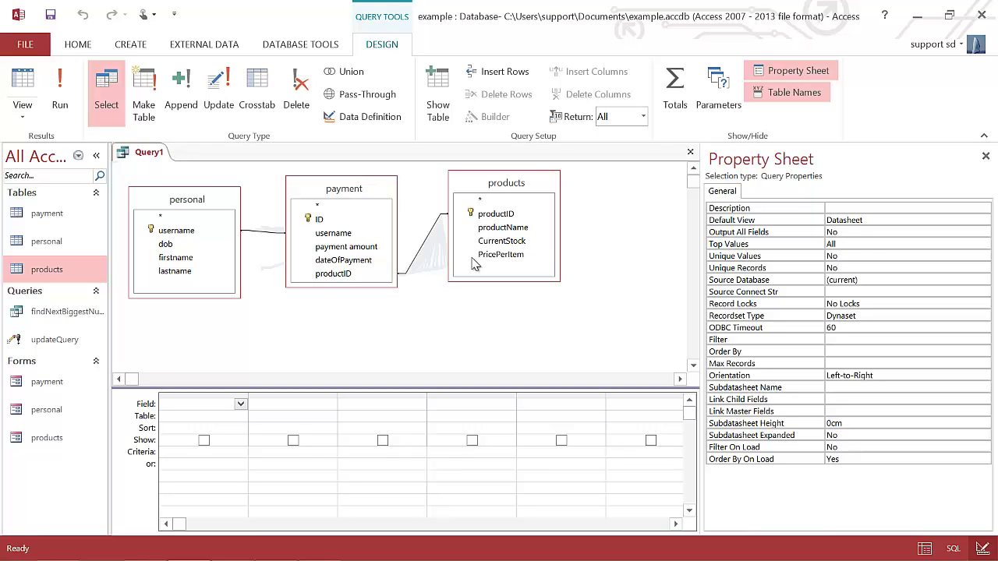
Add productName, PricePerItem, CurrentStock, payment amount, dateOfPayment, firstname and lastname as query fields, in that order
double_click(518, 228)
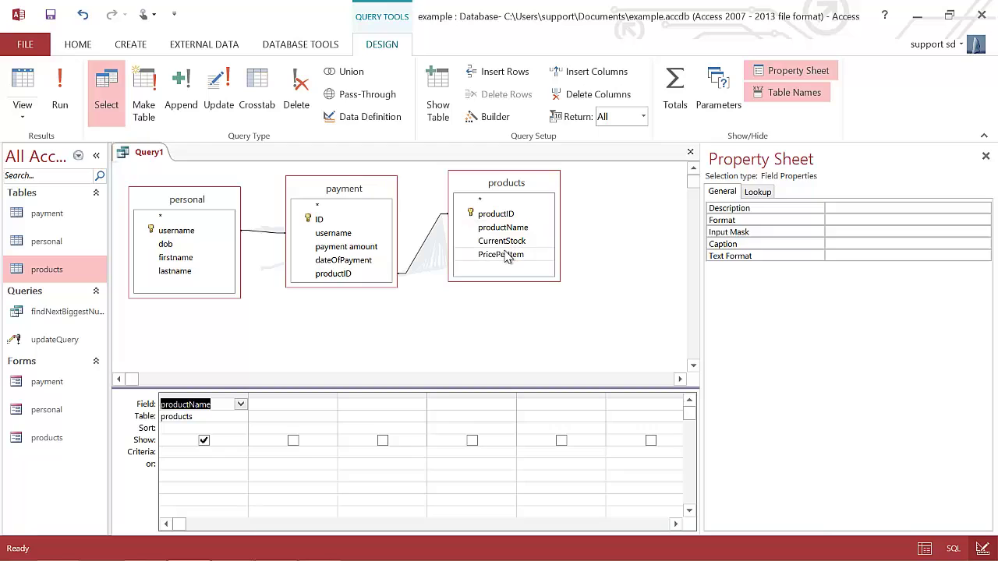
double_click(506, 255)
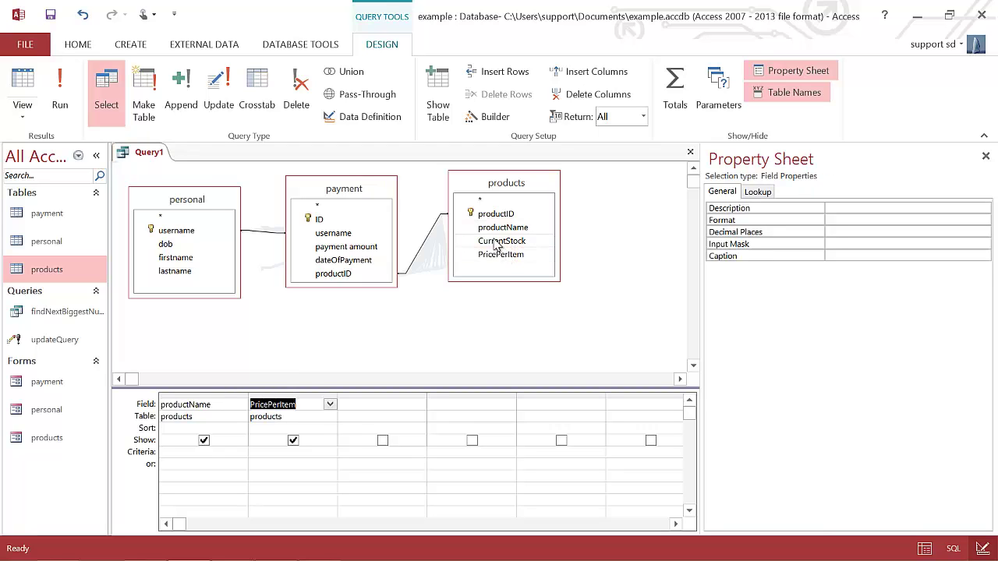
double_click(497, 243)
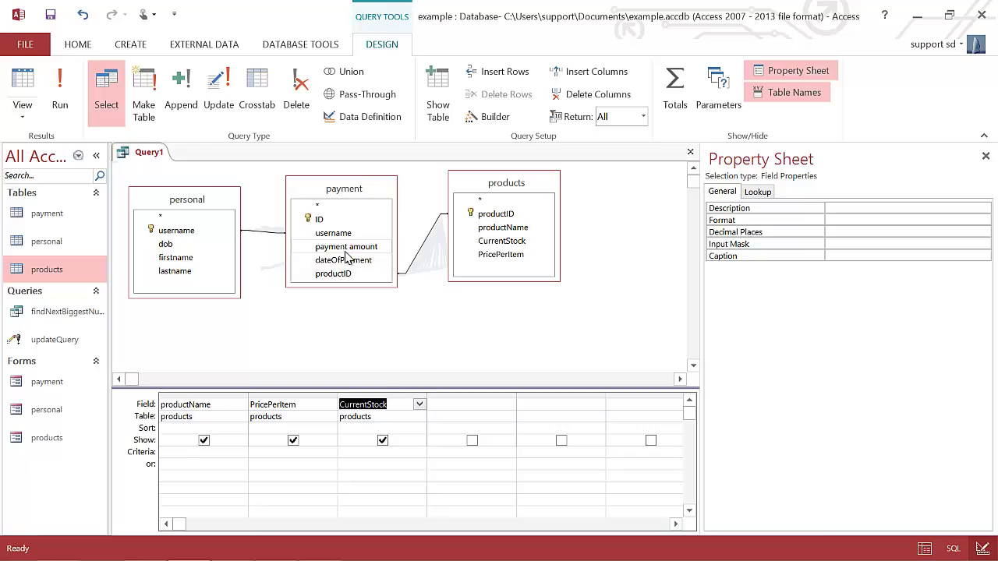
double_click(353, 247)
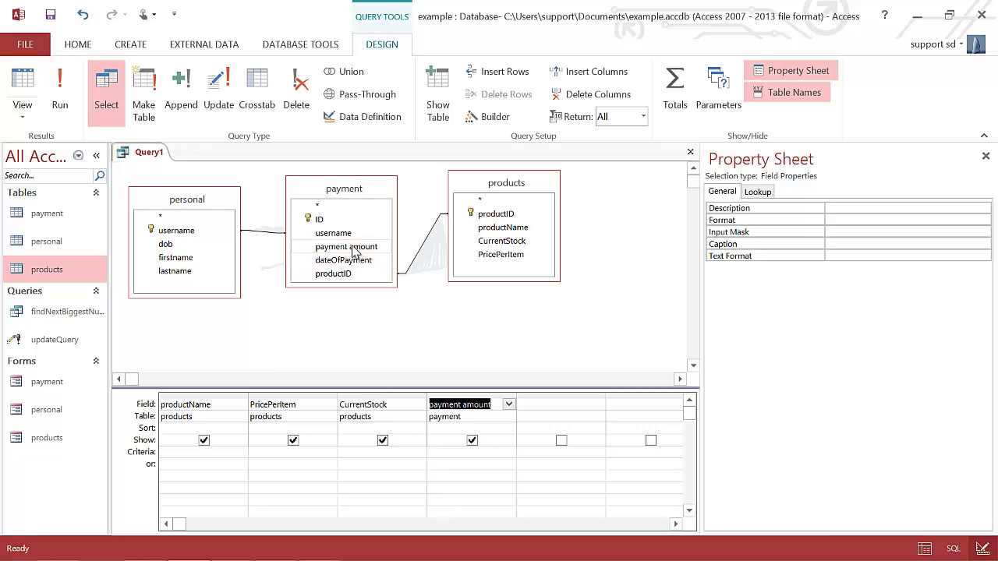
double_click(348, 262)
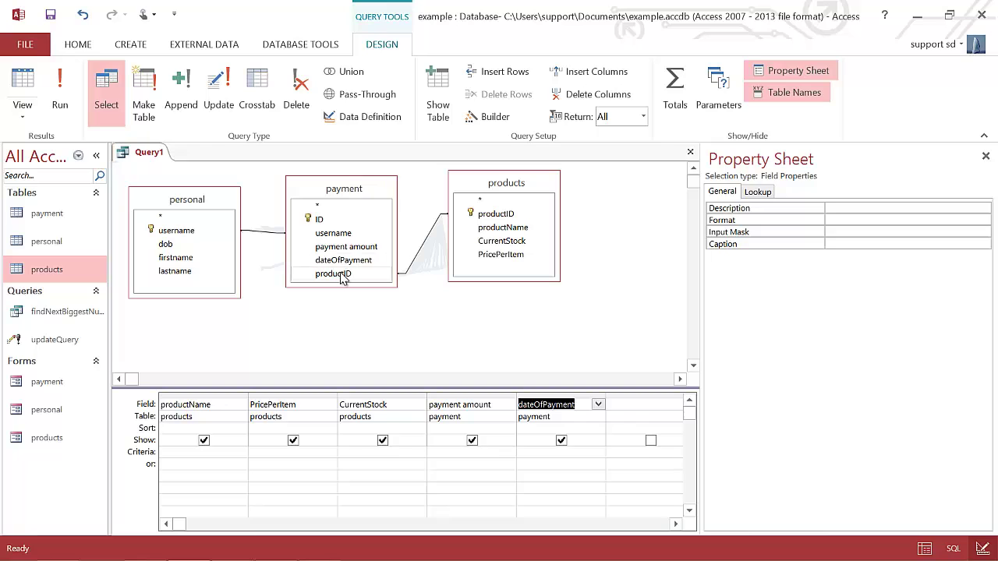
double_click(176, 258)
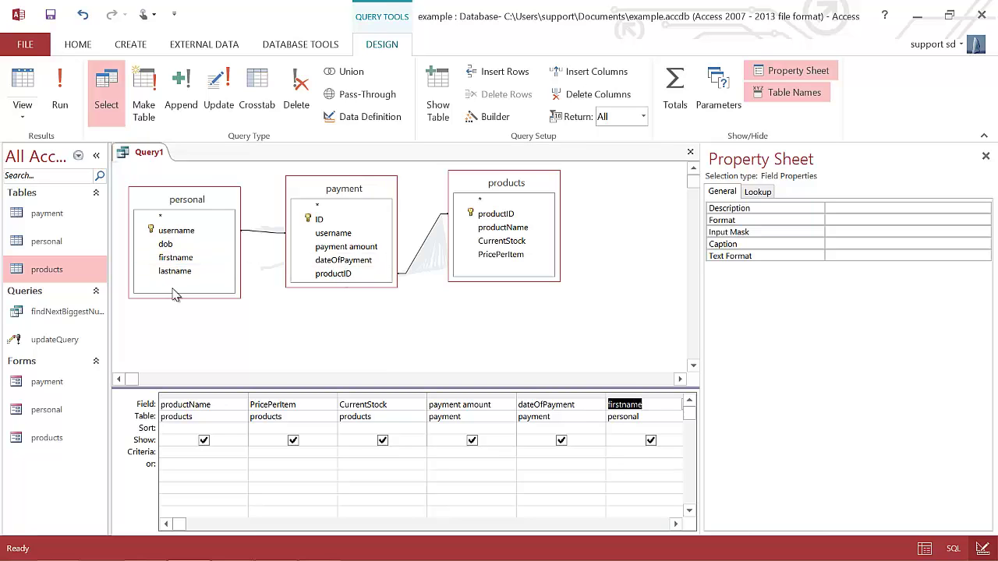
double_click(178, 271)
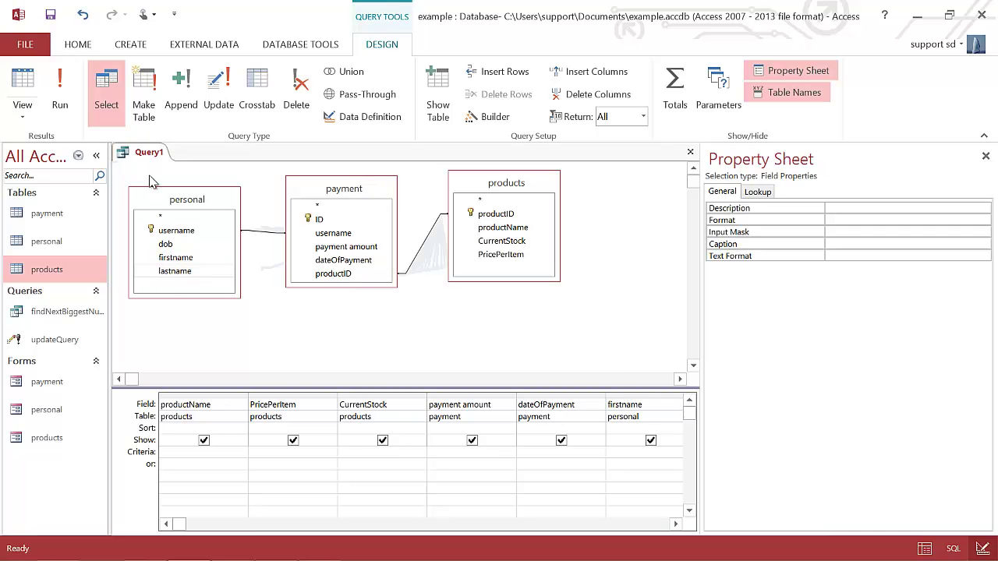
Run the query to examine the price and stock values of each record, and return to the query design
click(66, 92)
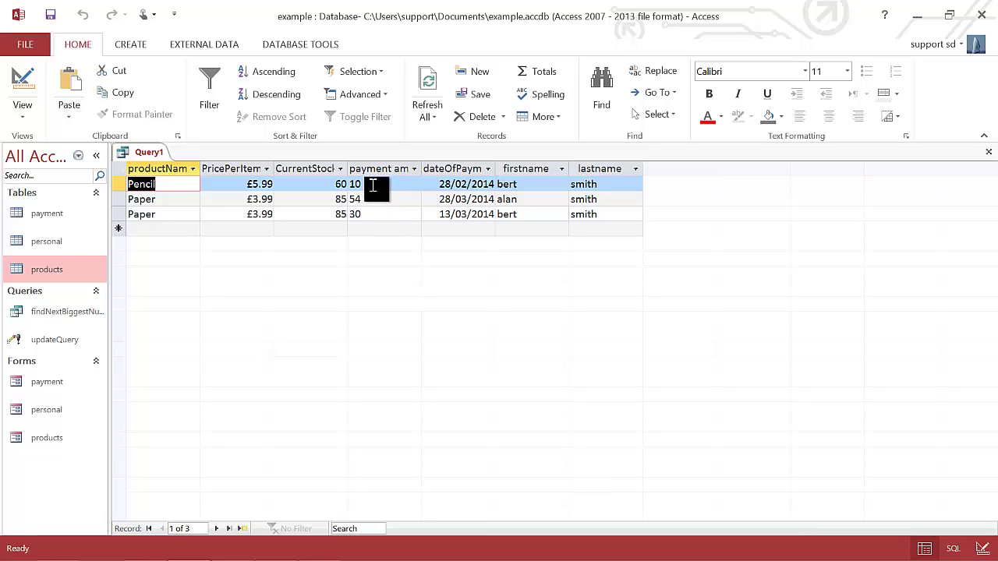
click(296, 184)
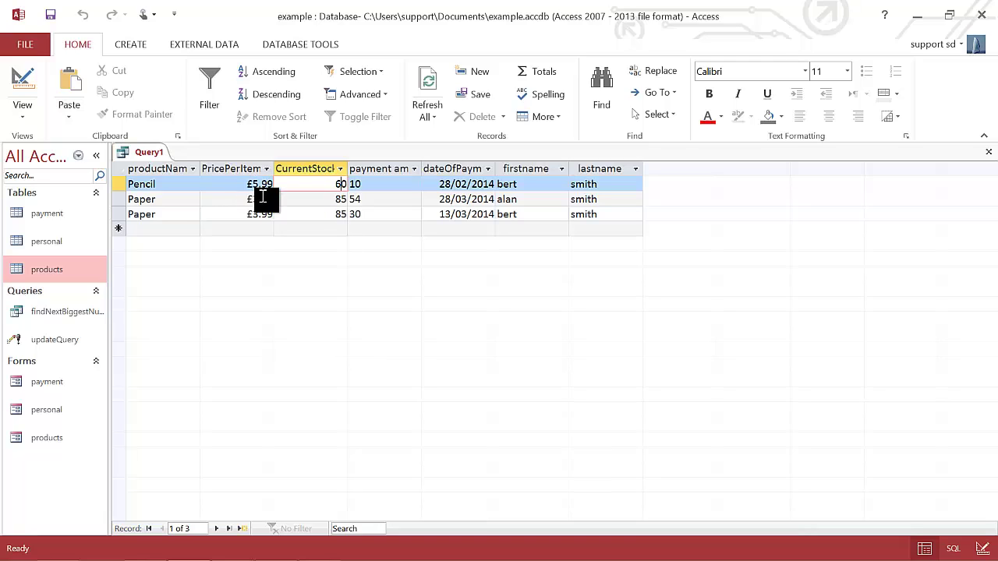
click(364, 185)
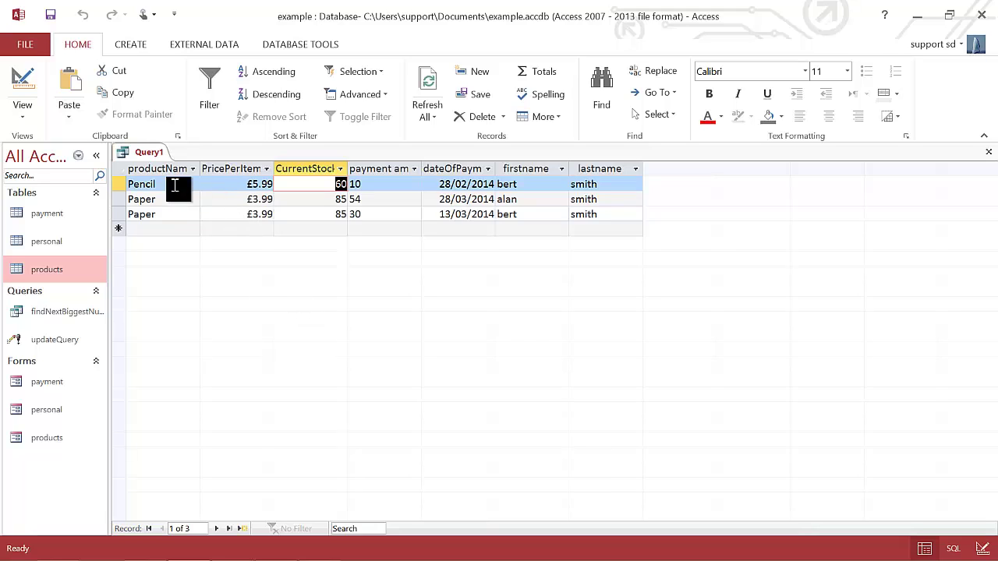
click(21, 82)
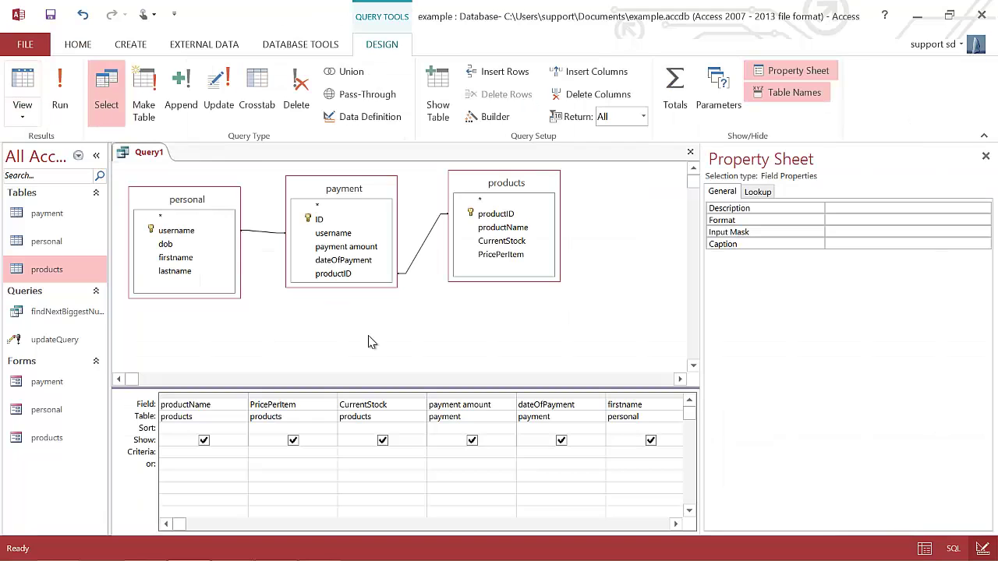
Clear the field and table entries of the query column after firstname
click(675, 525)
click(675, 525)
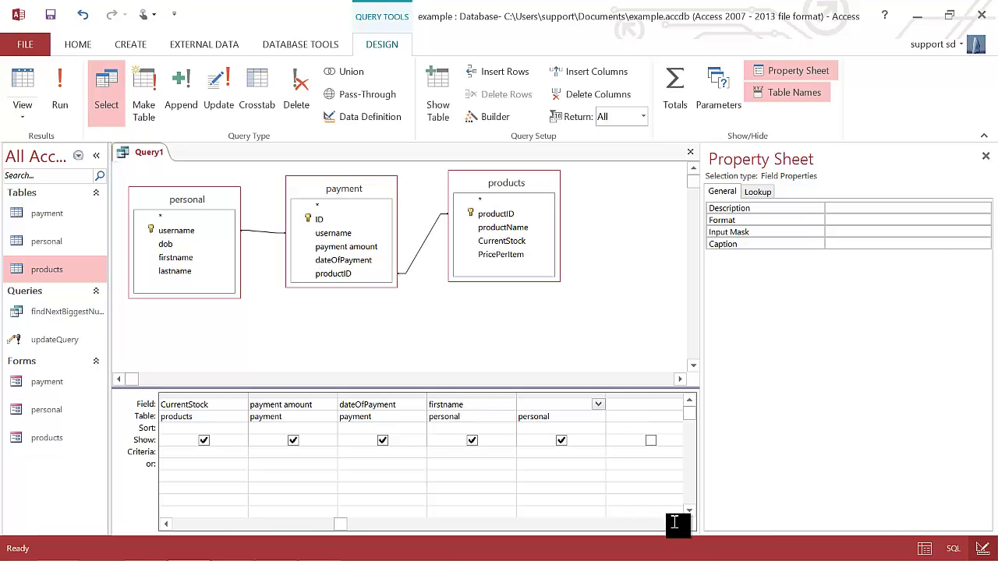
click(598, 404)
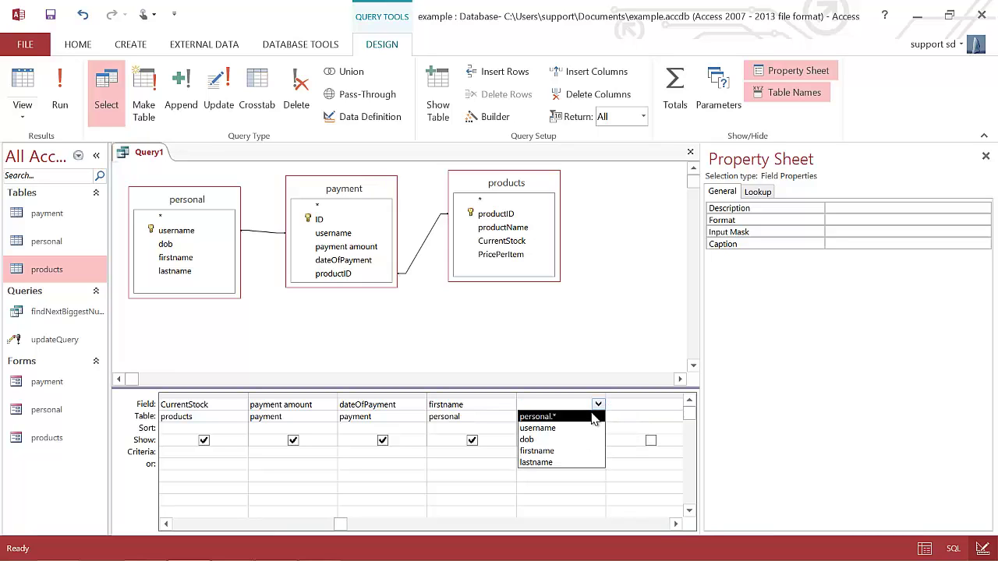
click(595, 414)
click(597, 415)
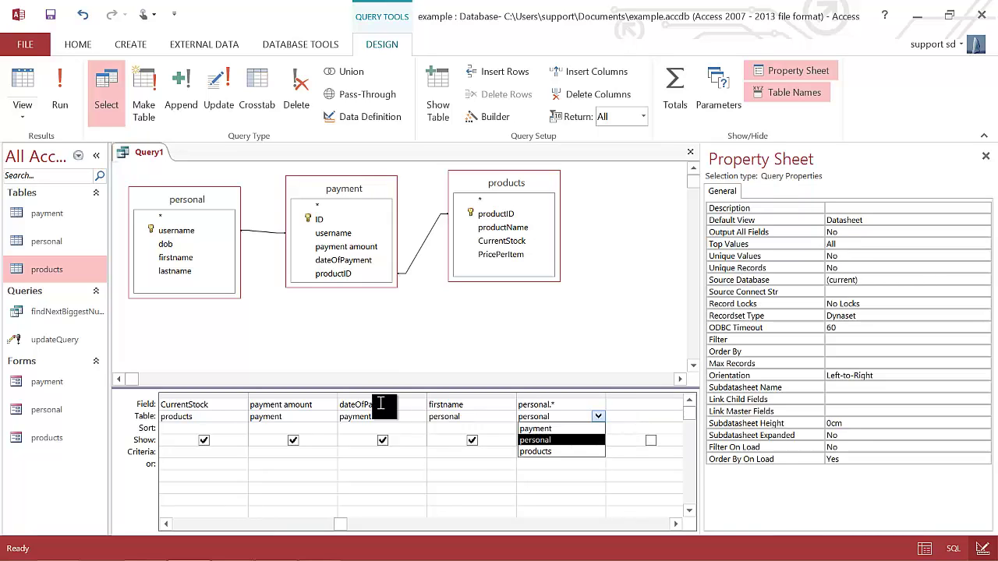
key(BackSpace)
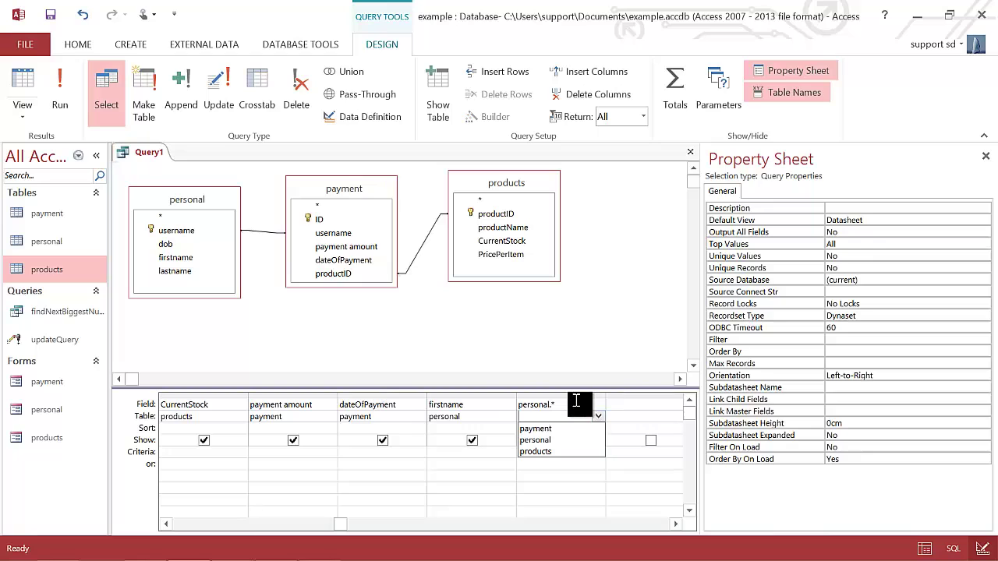
click(575, 403)
drag(575, 403, 487, 402)
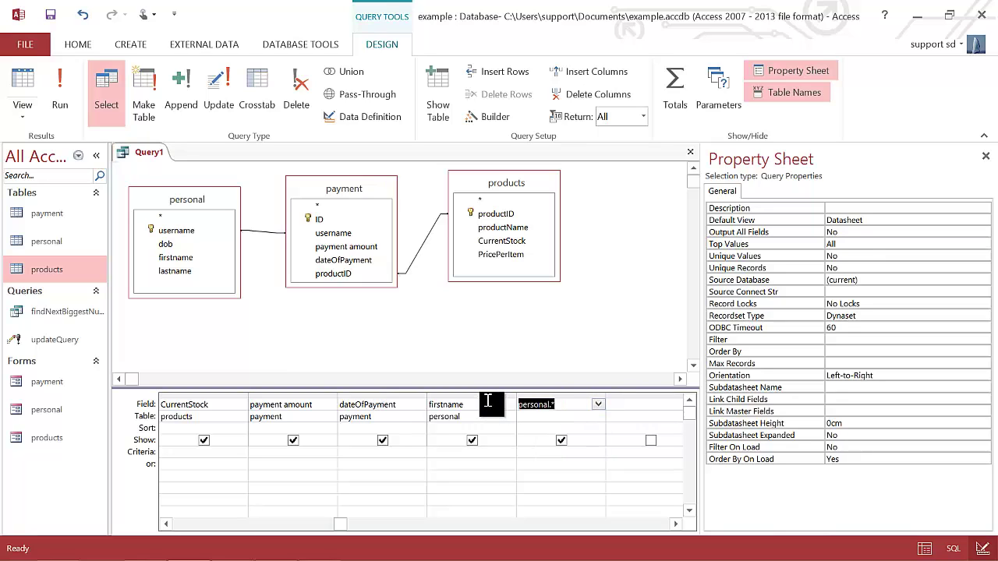
key(BackSpace)
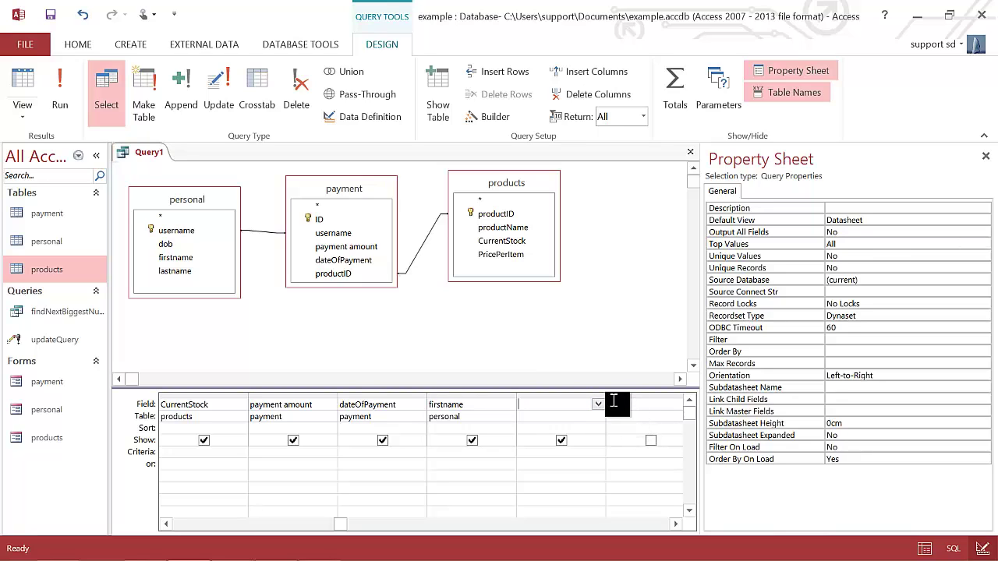
Widen the empty column after firstname and enter the calculated field [CurrentStock]*[PricePerItem]
drag(606, 398, 655, 398)
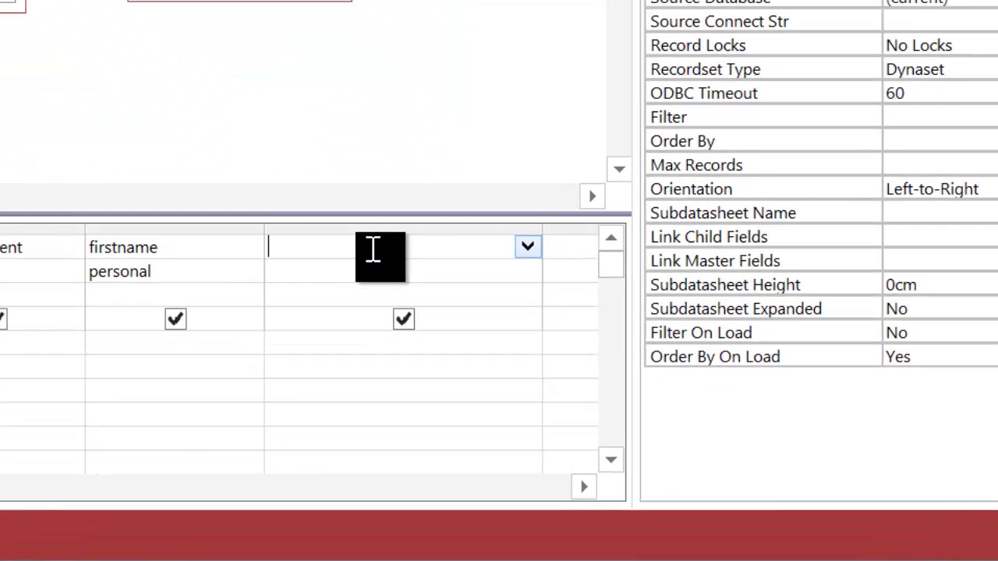
text([CurrentStoc)
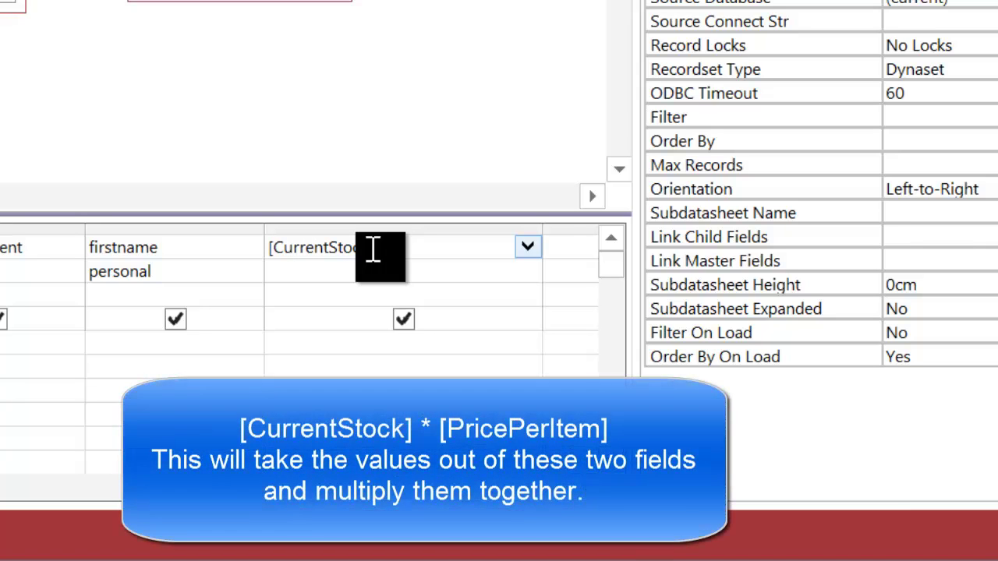
text(ricePerItem])
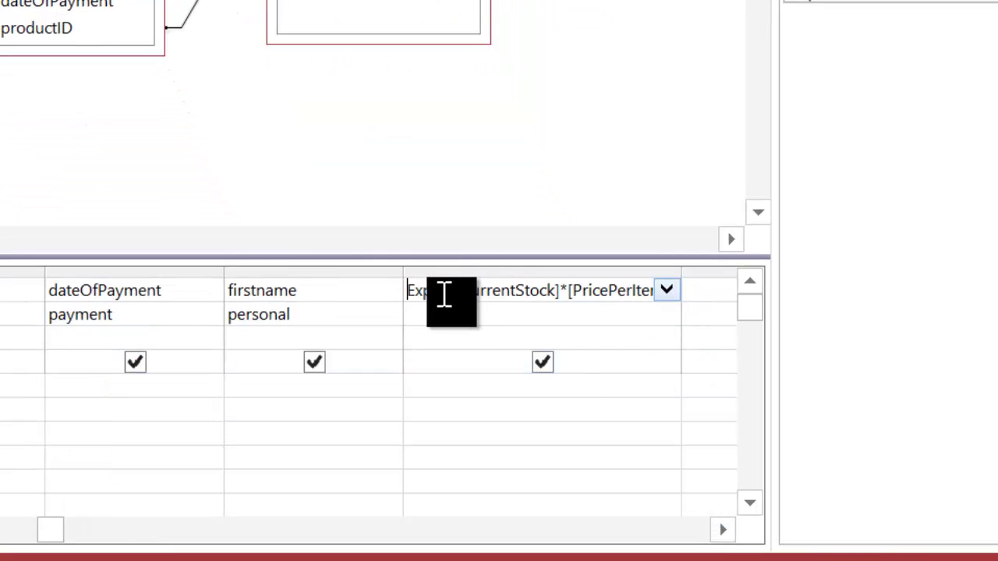
Rename the calculated field's Expr1 label as "total worth"
drag(446, 294, 374, 290)
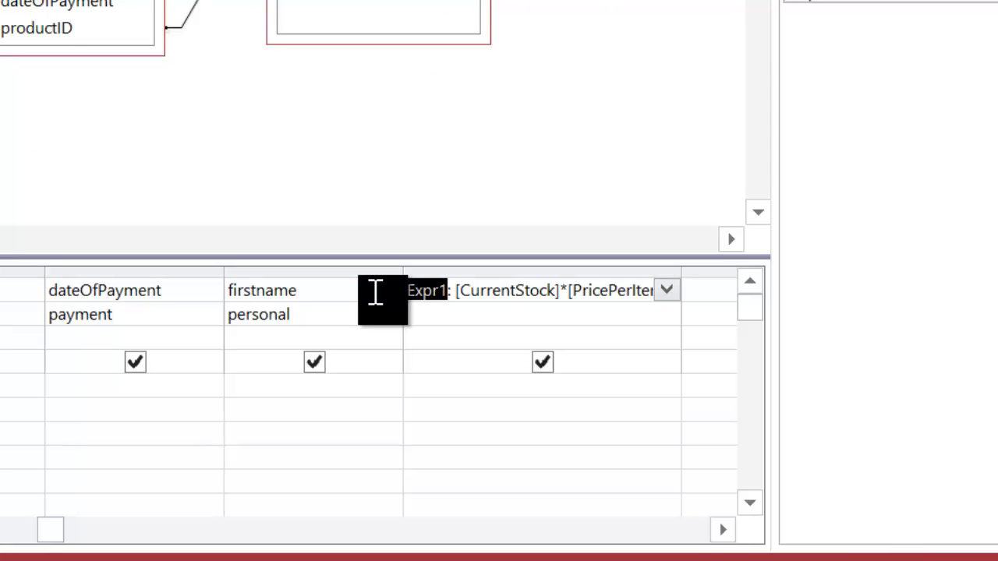
key(Delete)
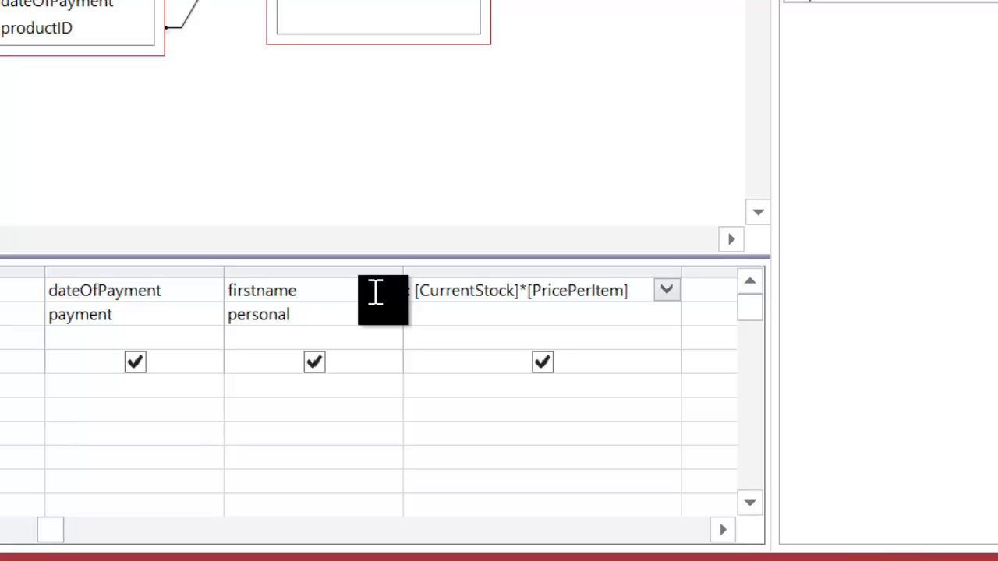
text(total )
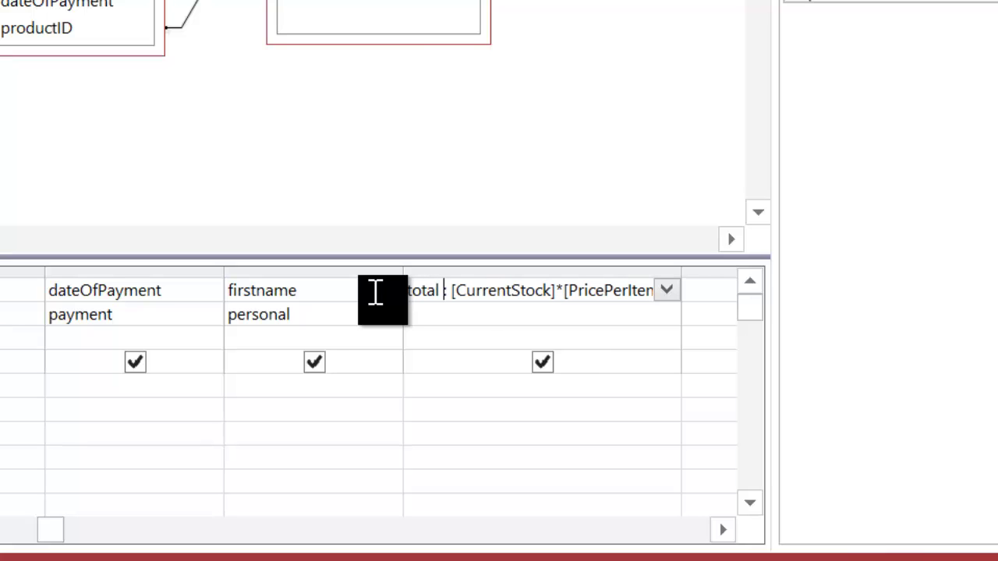
text(worth)
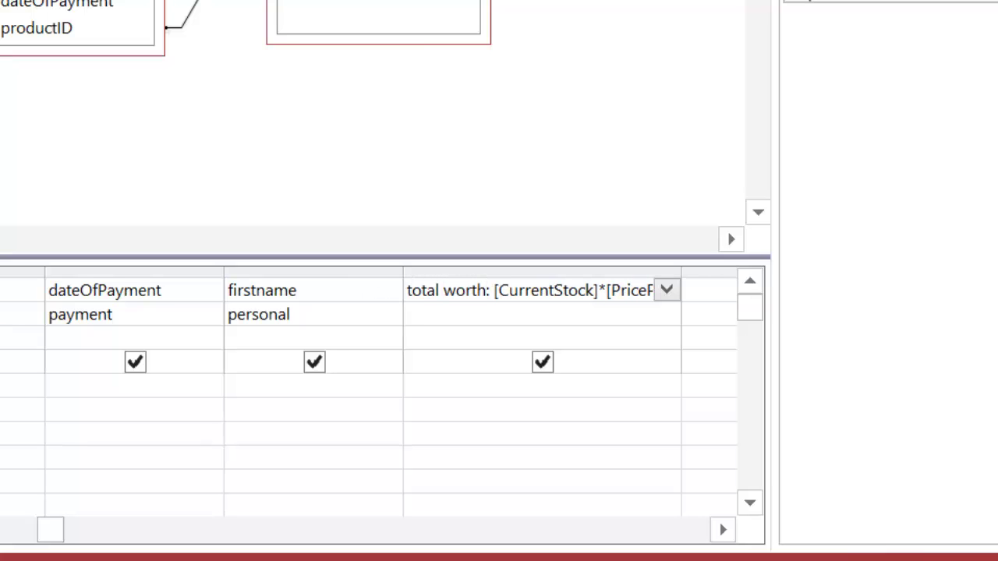